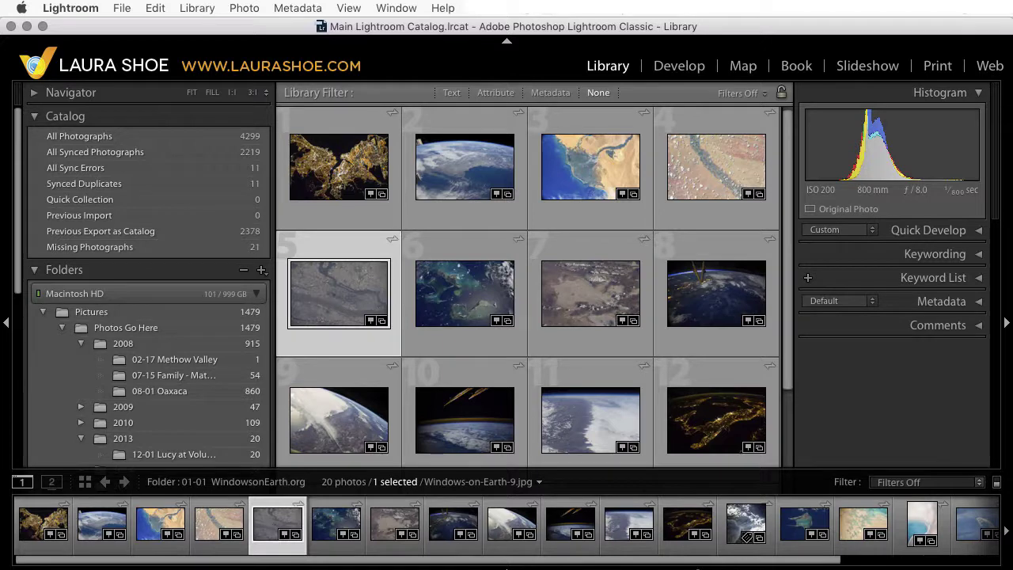
Step: Hide the Filmstrip with F6 so the Earth photo grid fills more of the Library
key("F6")
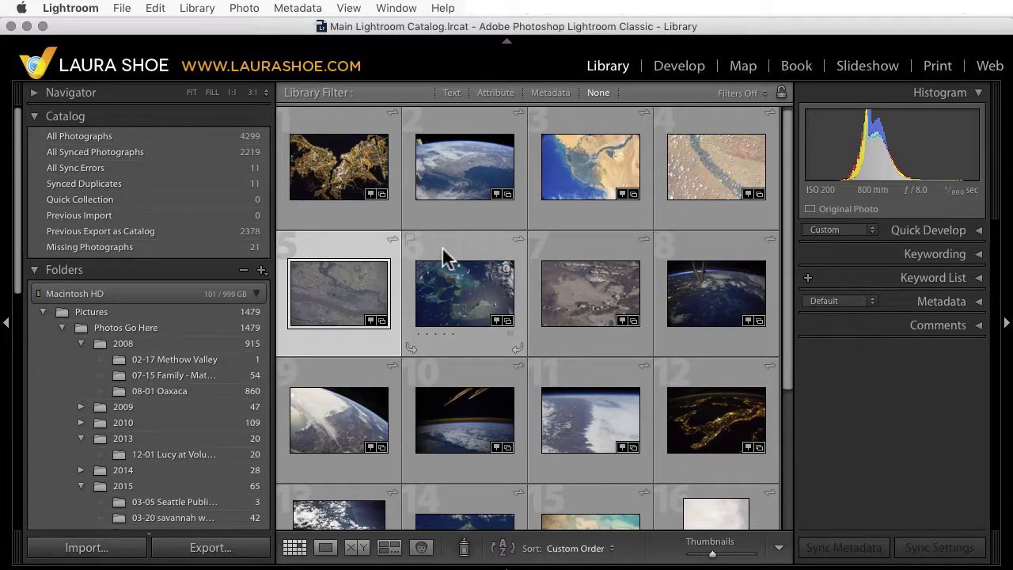
double_click(475, 292)
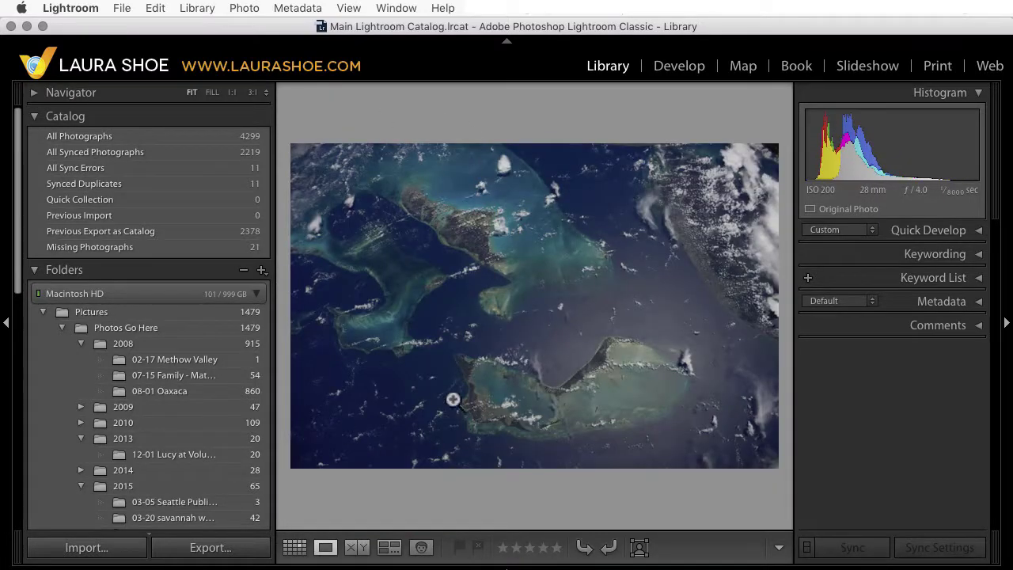
left_click(497, 182)
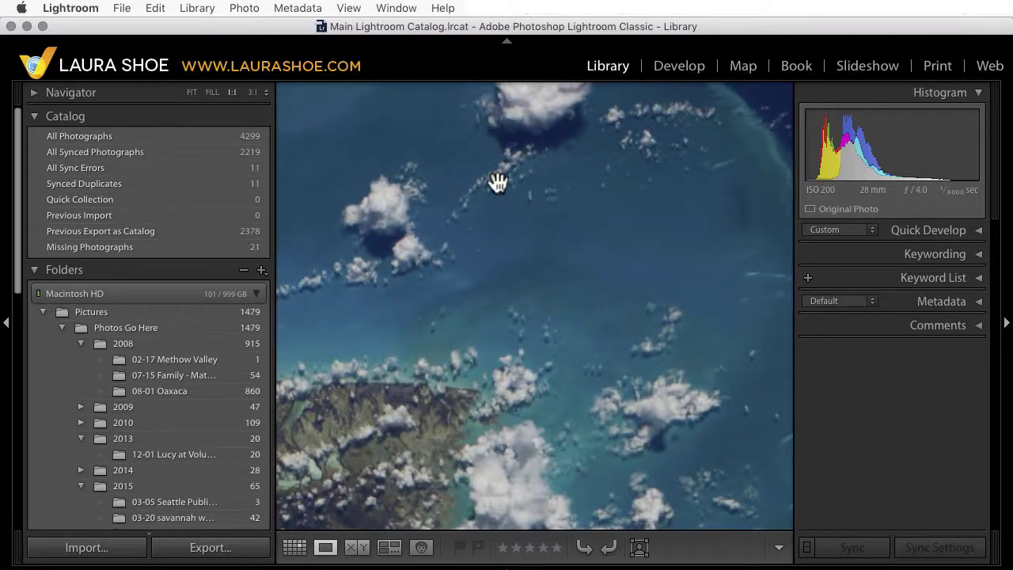
left_click(497, 182)
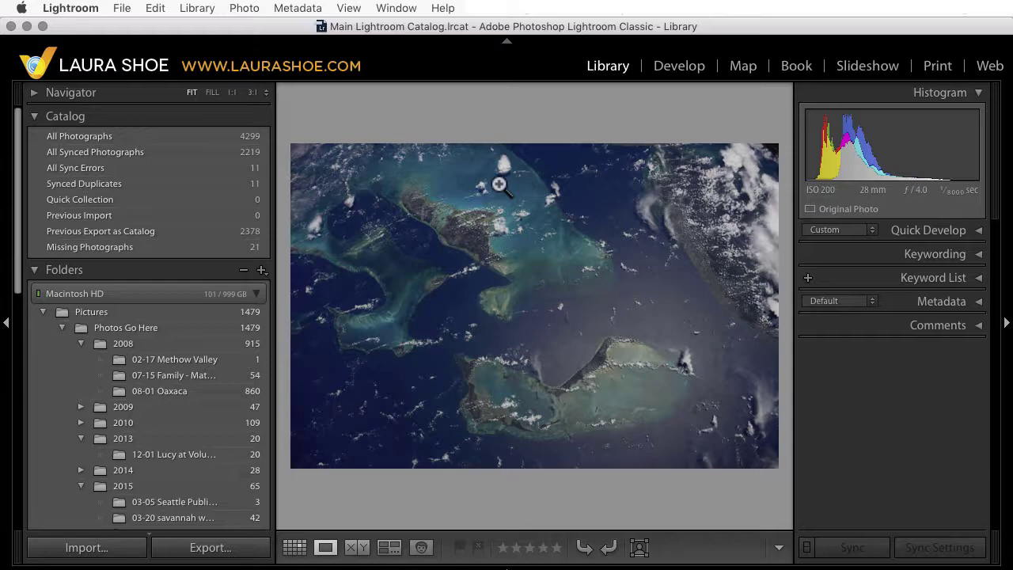
key("g")
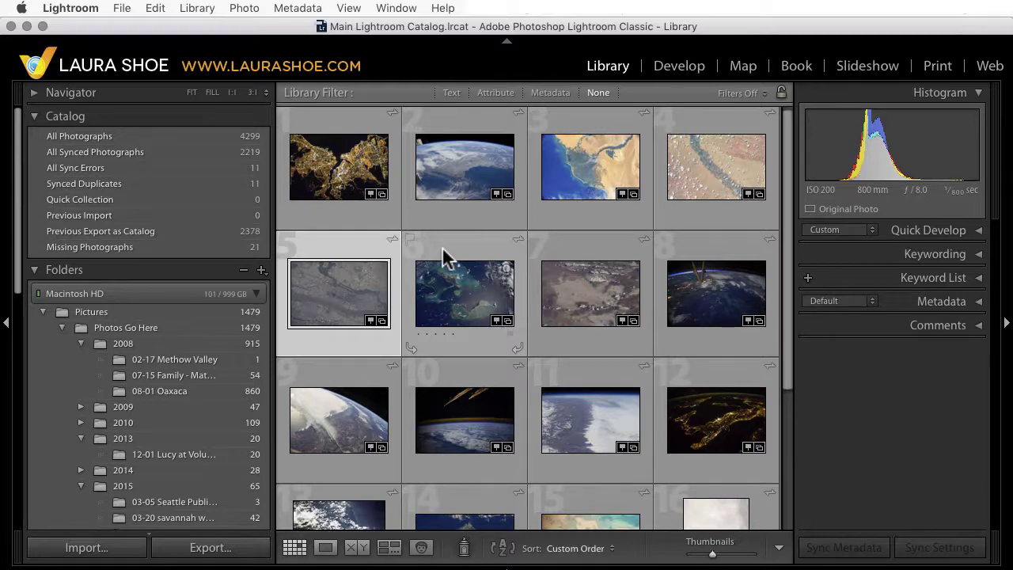
Step: Import the 22 Sample Shoot #2 for EP Video photos with Embedded & Sidecar previews
left_click(443, 249)
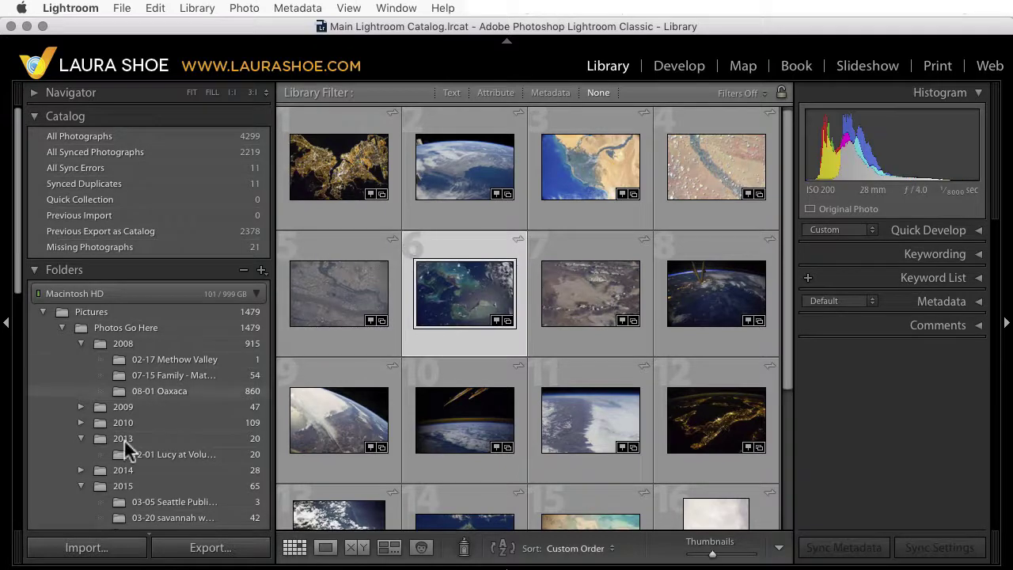
left_click(87, 548)
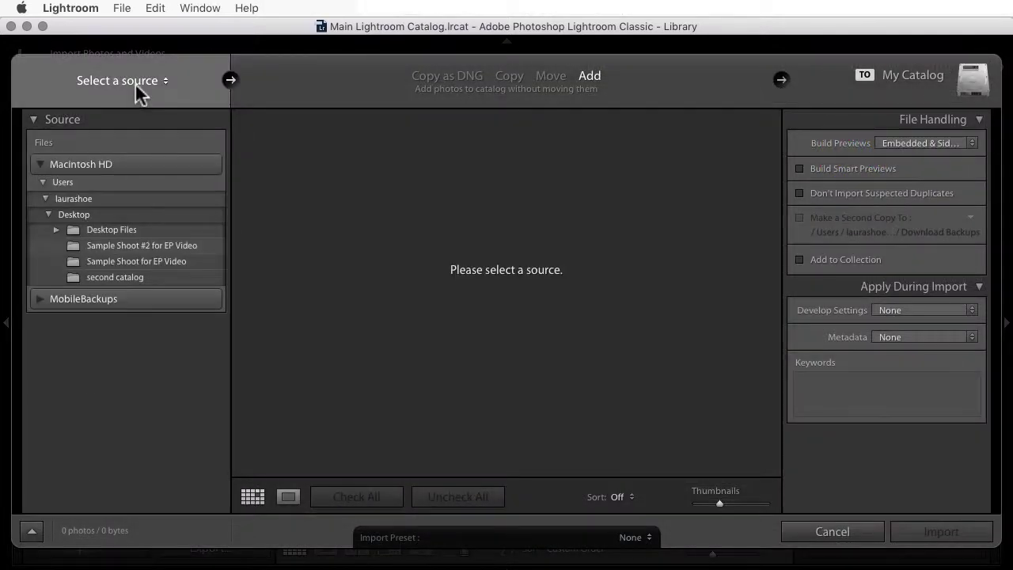
left_click(160, 245)
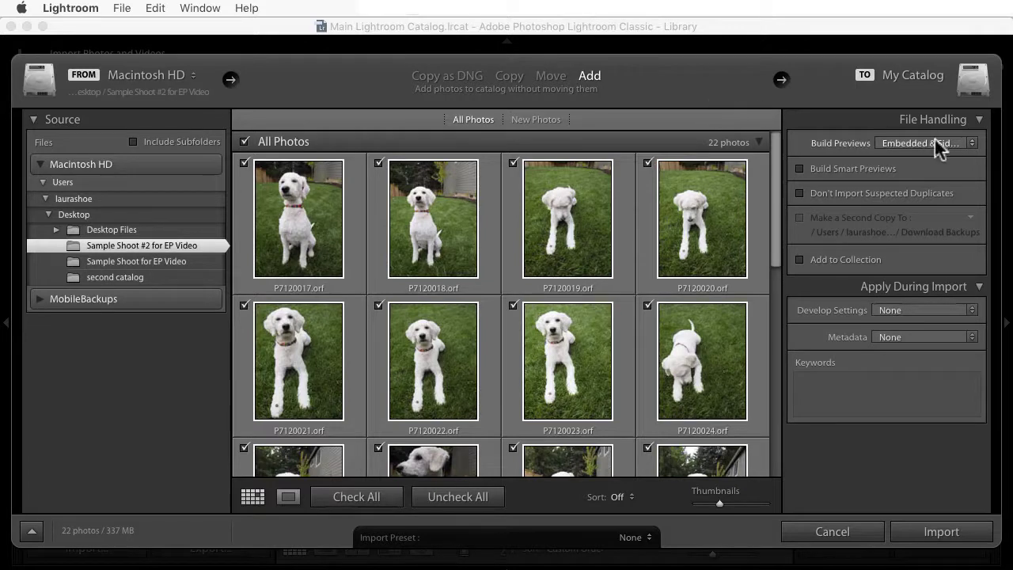
left_click(967, 142)
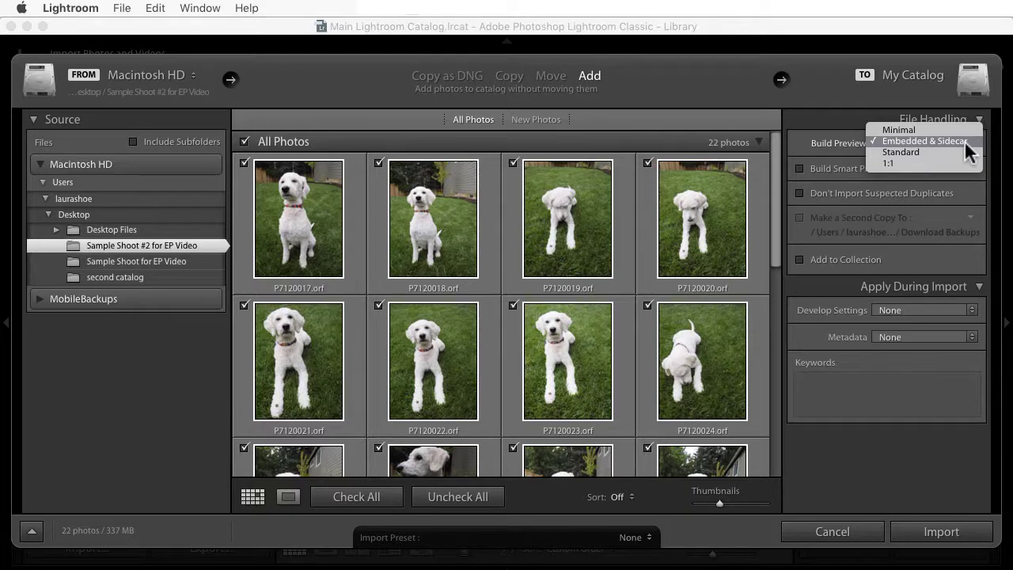
left_click(964, 140)
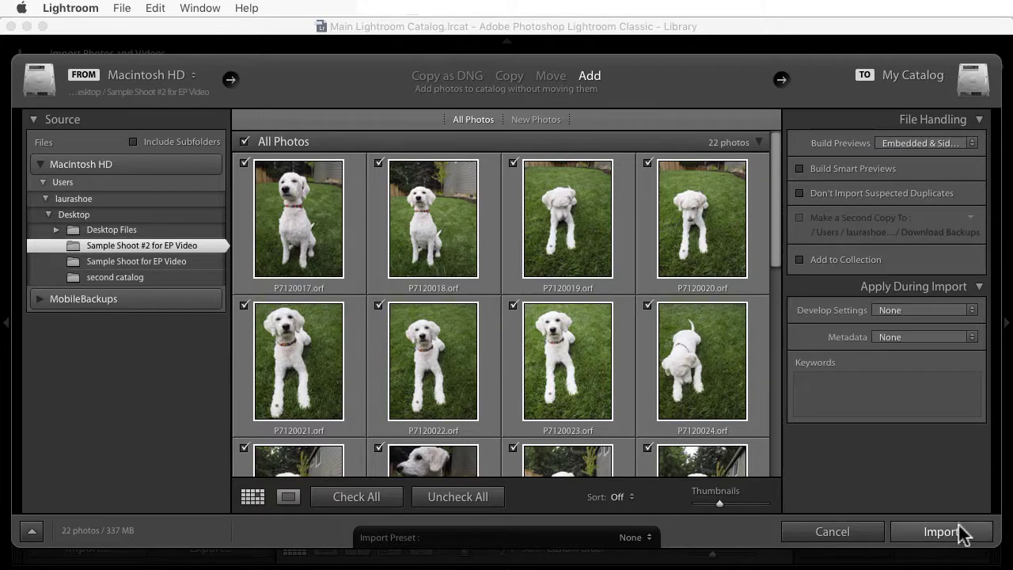
left_click(961, 534)
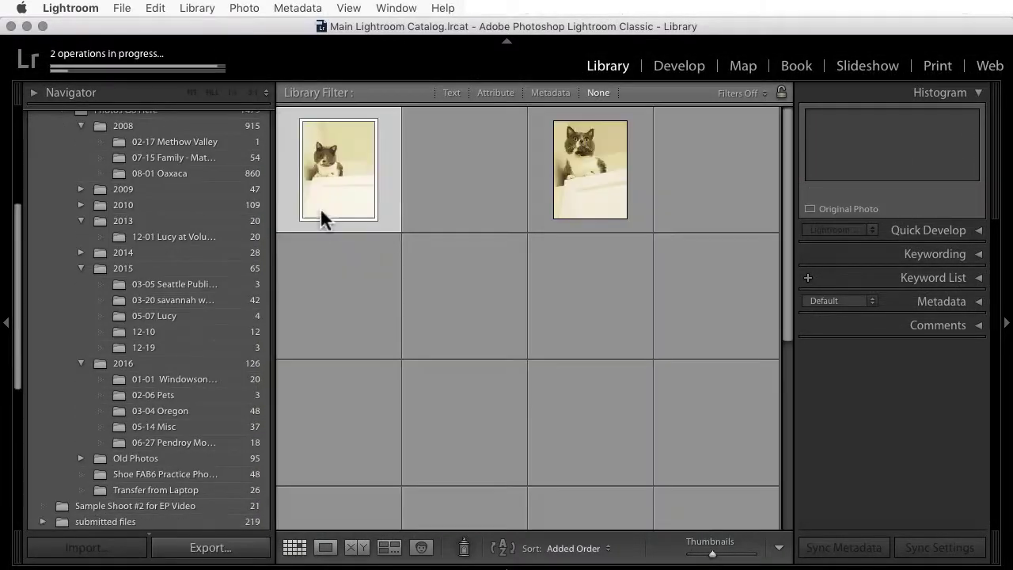
Step: Open the first cat photo in Loupe, flag it as a pick and rate it one star
double_click(339, 176)
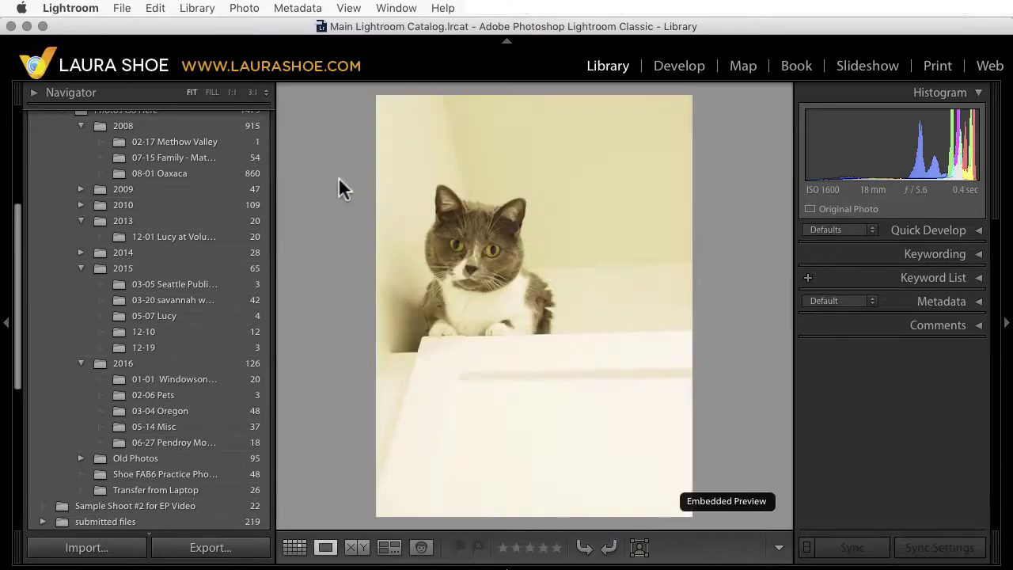
key("p")
key("1")
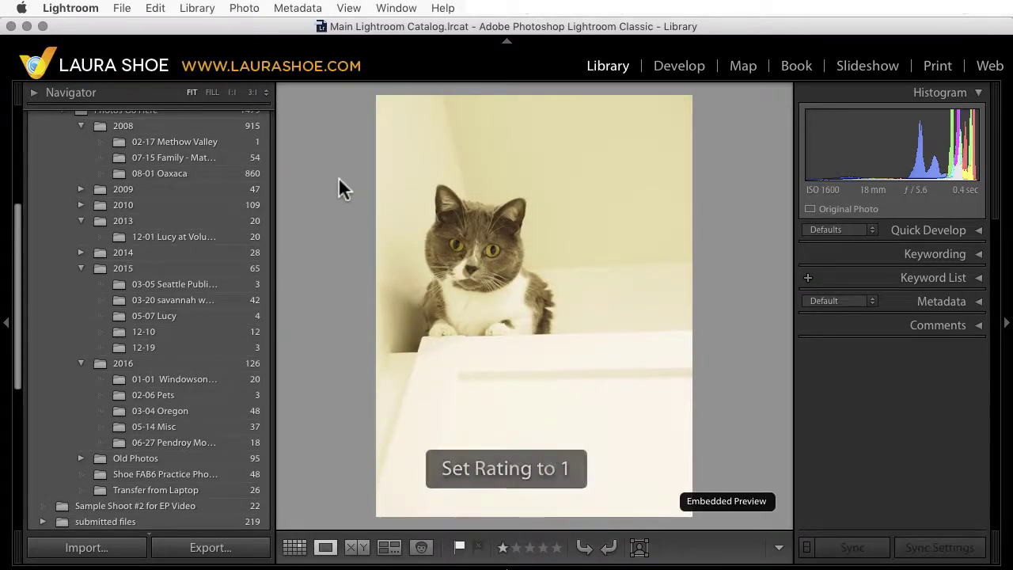
Step: Step forward three photos to the dog lying on grass
key("Right")
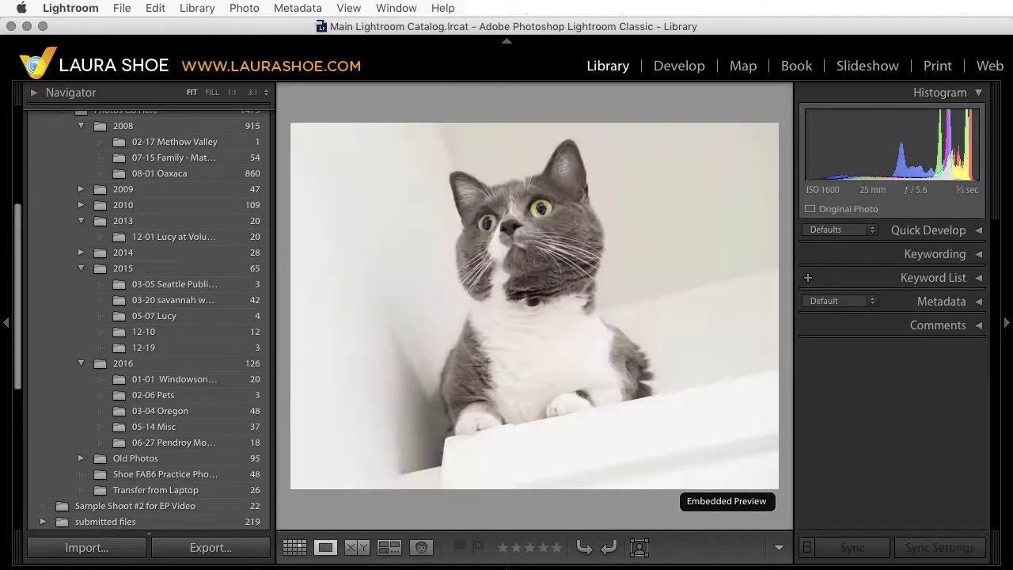
key("Right")
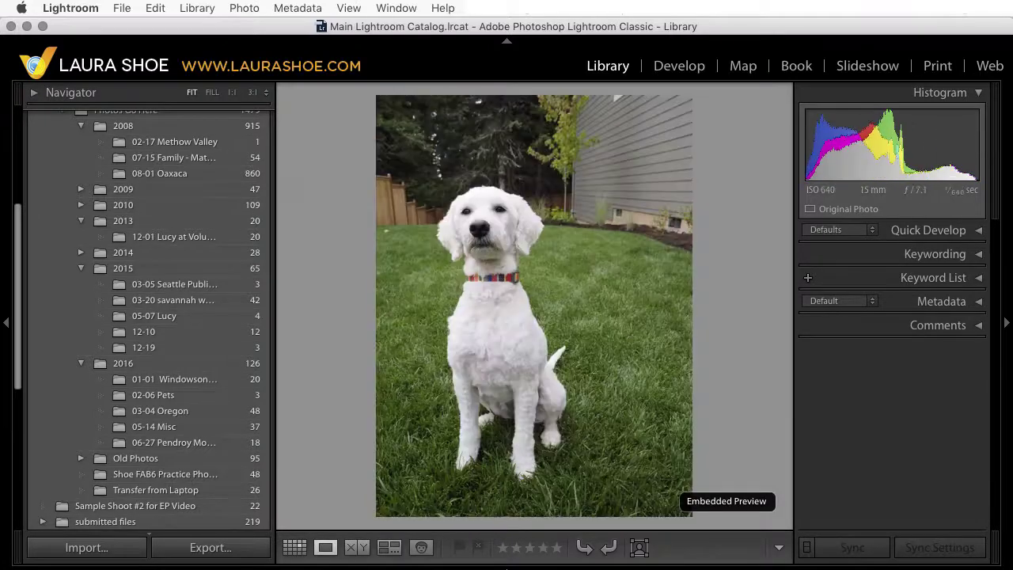
key("Right")
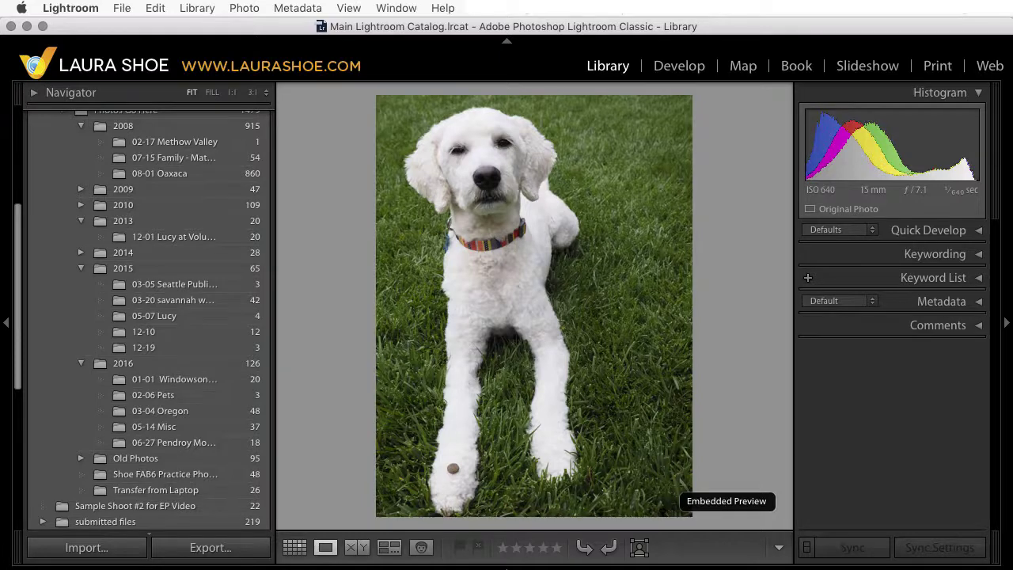
Step: Move to the next dog photo, raise its Quick Develop exposure, and return to Grid view
key("Right")
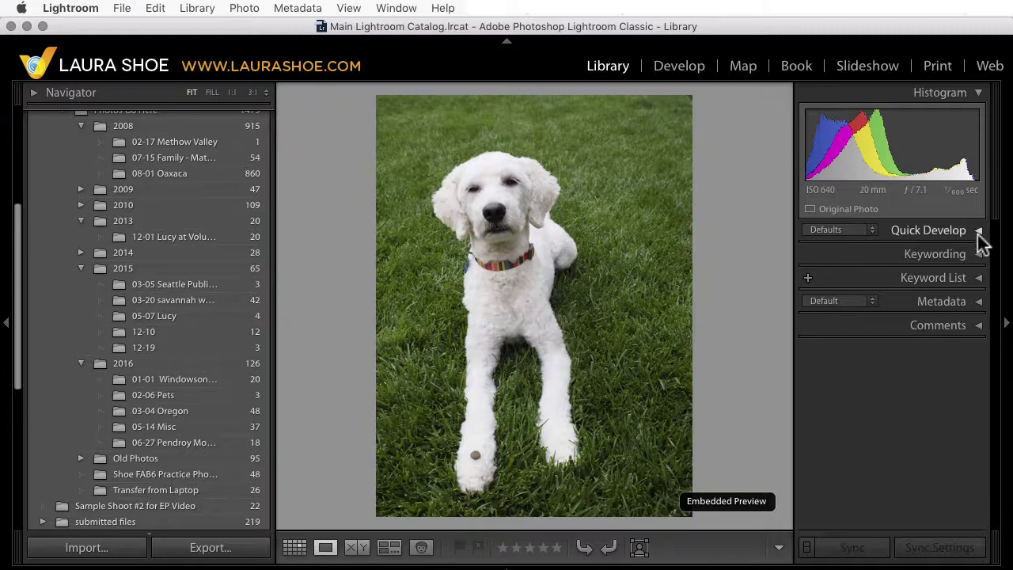
left_click(978, 234)
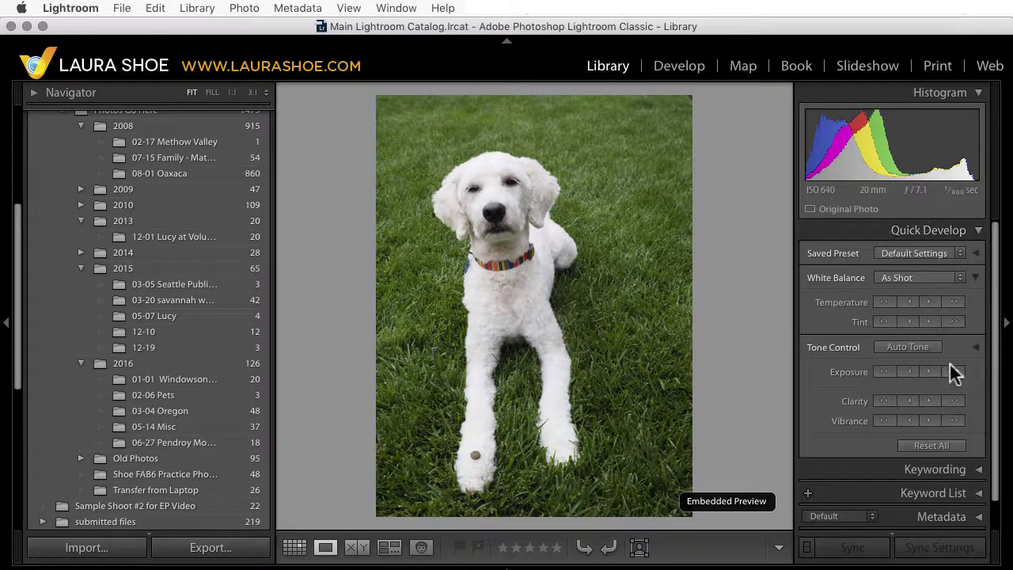
left_click(930, 372)
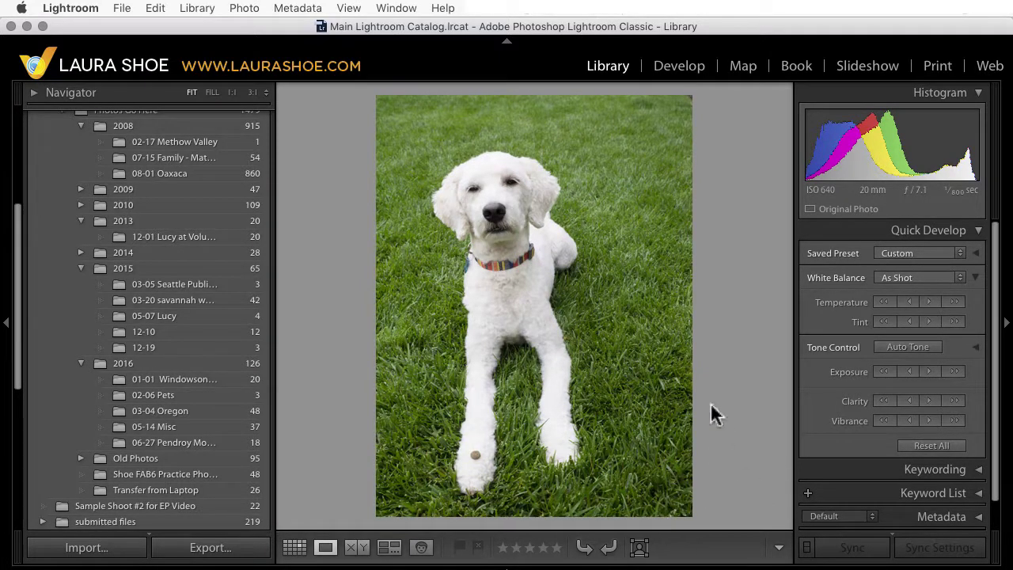
key("g")
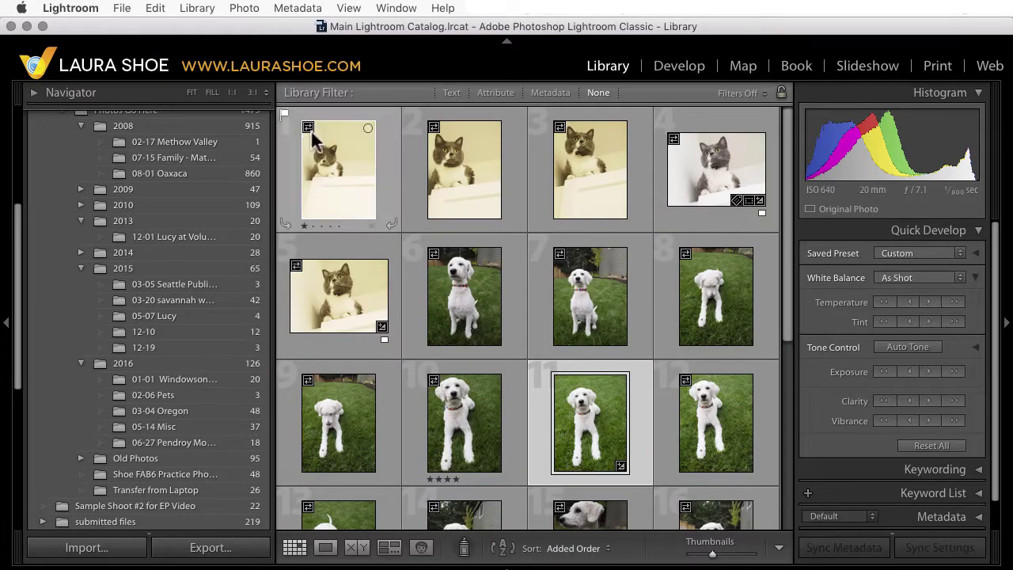
Step: Build standard previews for all 22 photos from the embedded-preview badge and confirm
mouse_move(313, 139)
left_click(308, 129)
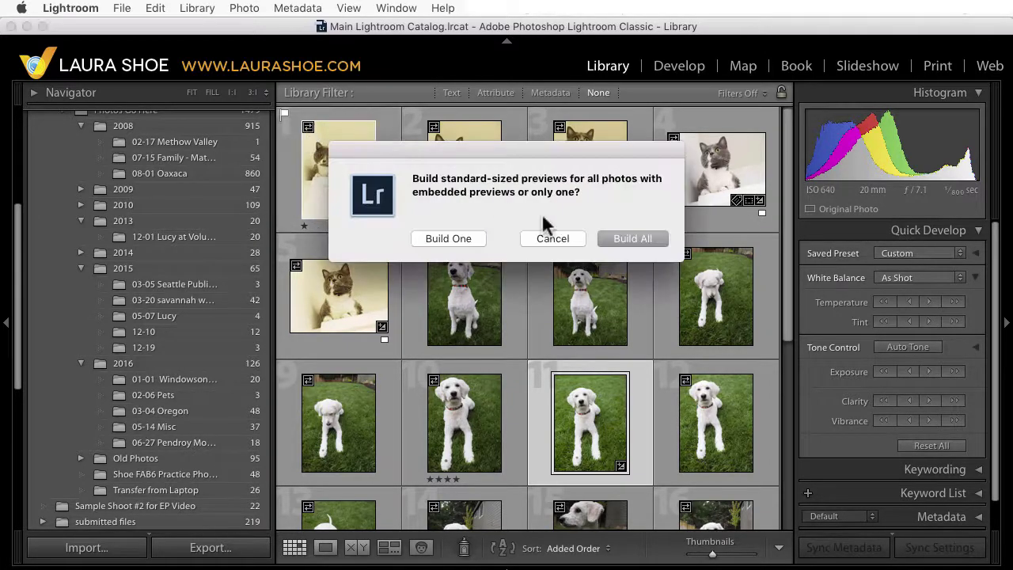
left_click(621, 237)
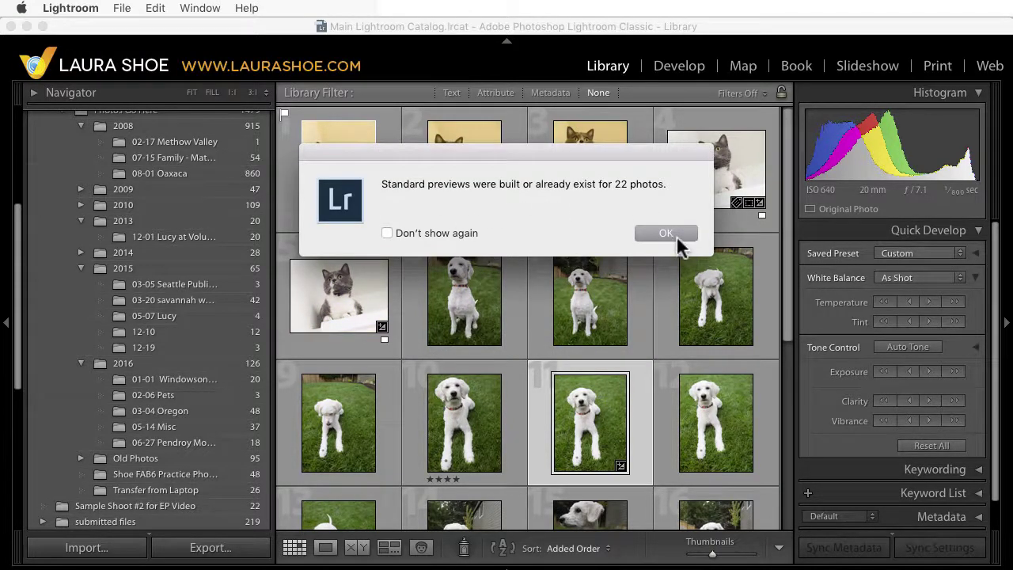
left_click(685, 235)
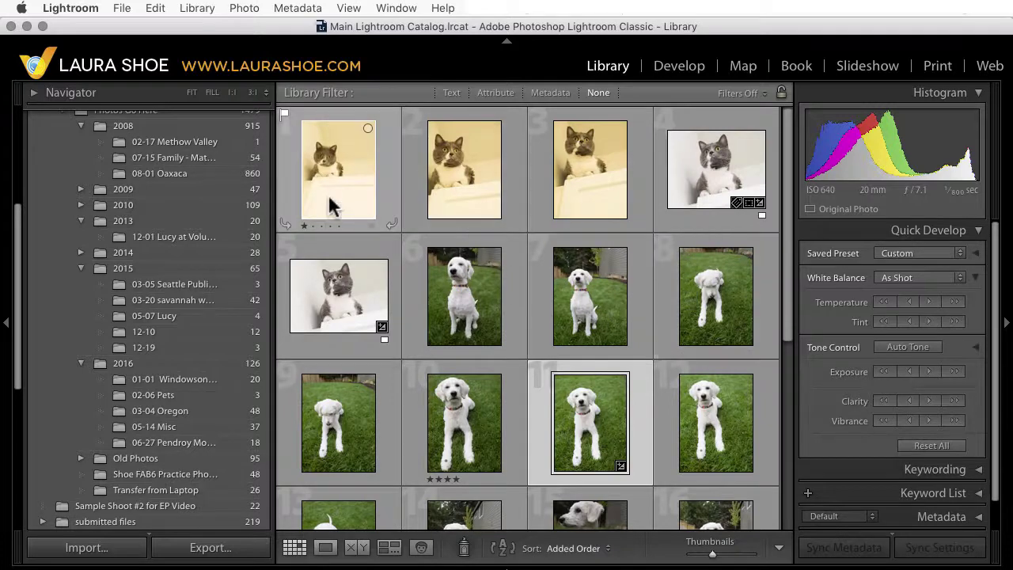
Step: Turn off 'Replace embedded previews with standard previews during idle time' in General preferences
left_click(70, 8)
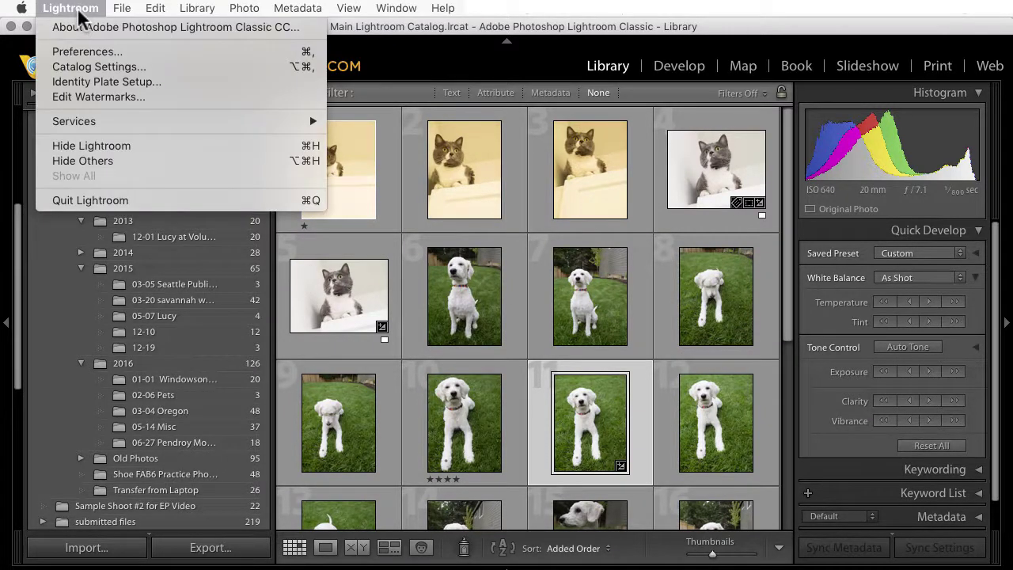
left_click(86, 51)
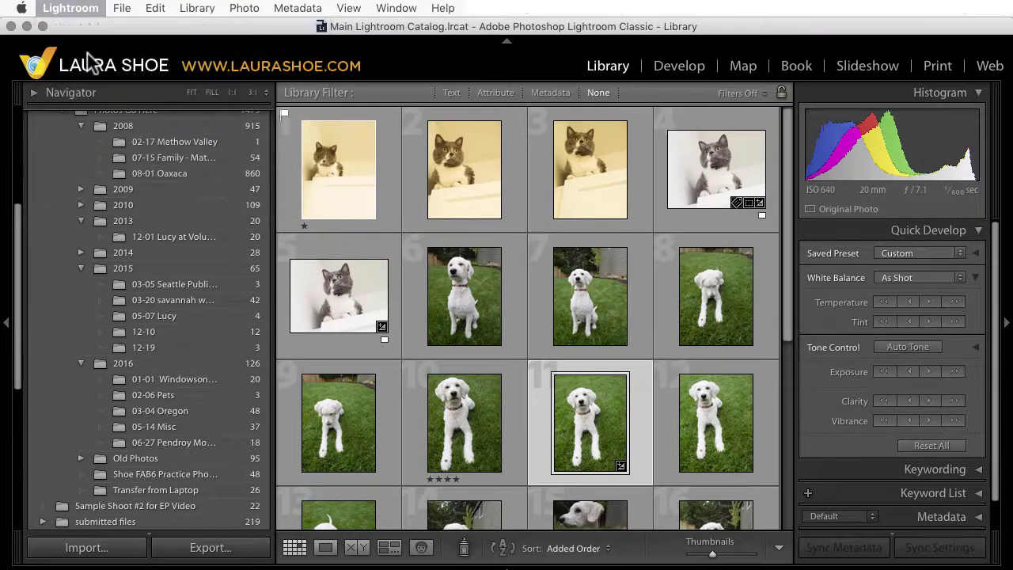
left_click(314, 73)
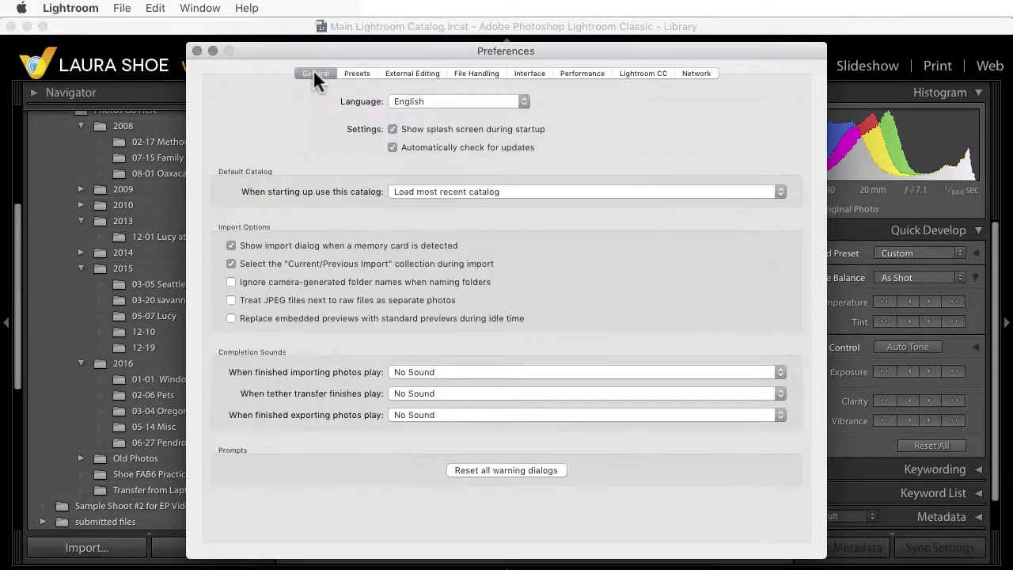
left_click(231, 319)
left_click_drag(491, 52, 514, 53)
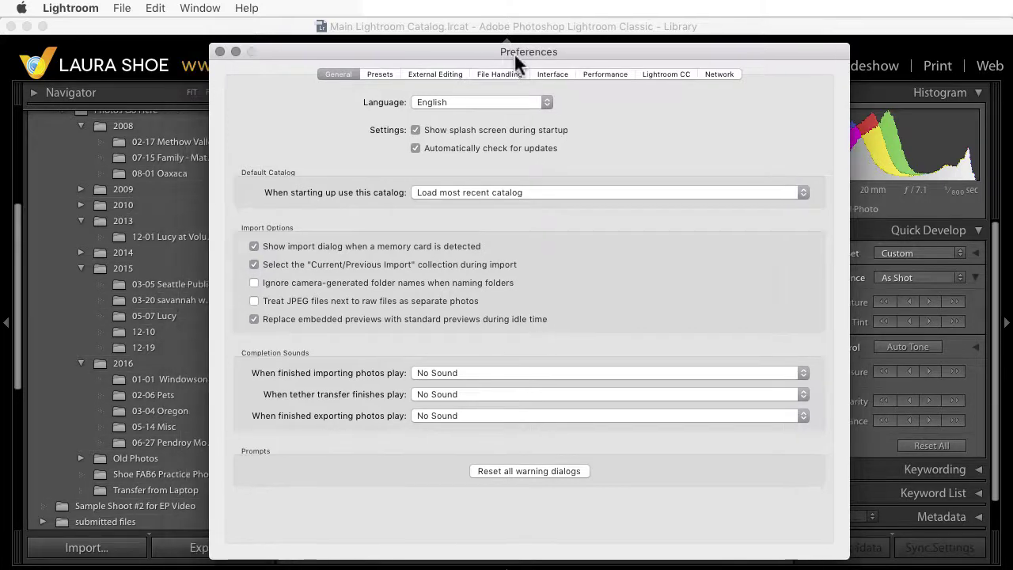
left_click(413, 319)
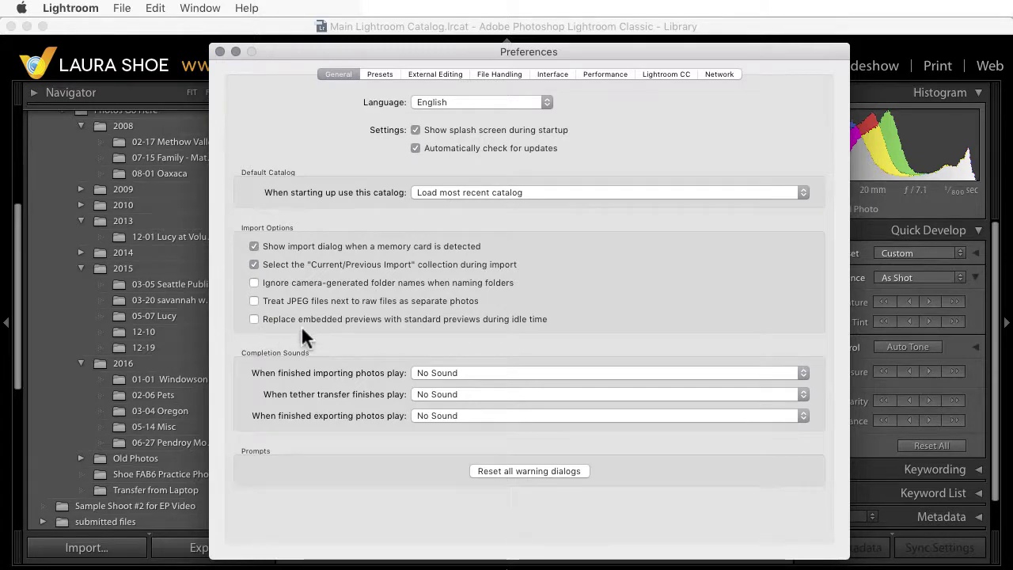
left_click(220, 51)
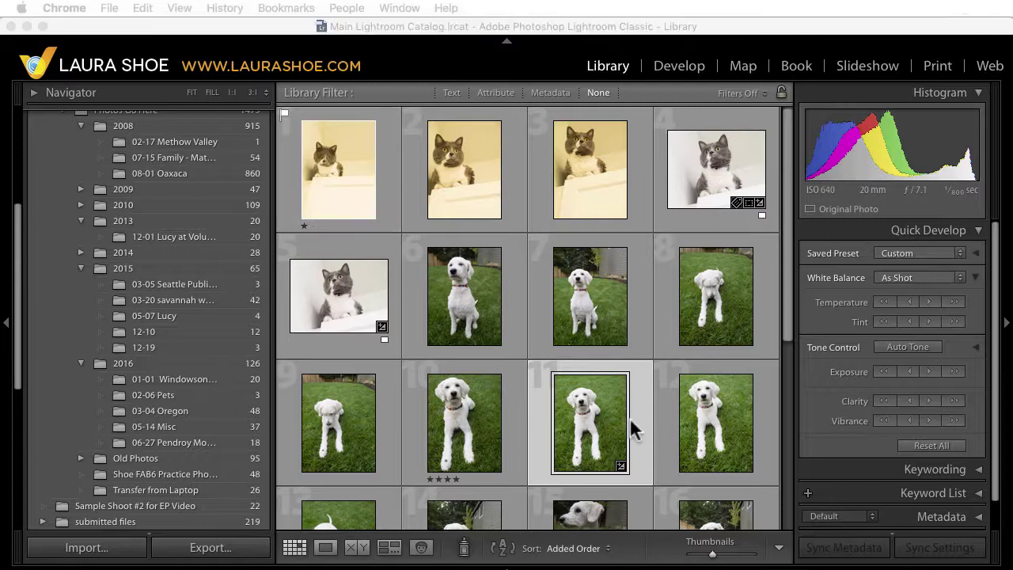
Step: Open the white dog photo in Loupe and toggle 1:1 zoom on its collar and chest
double_click(588, 427)
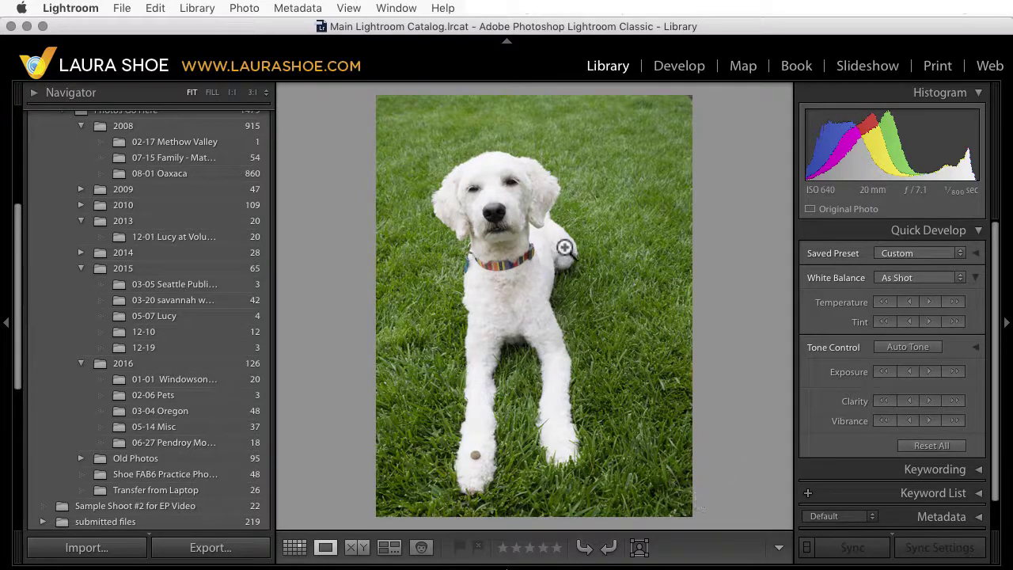
left_click(529, 263)
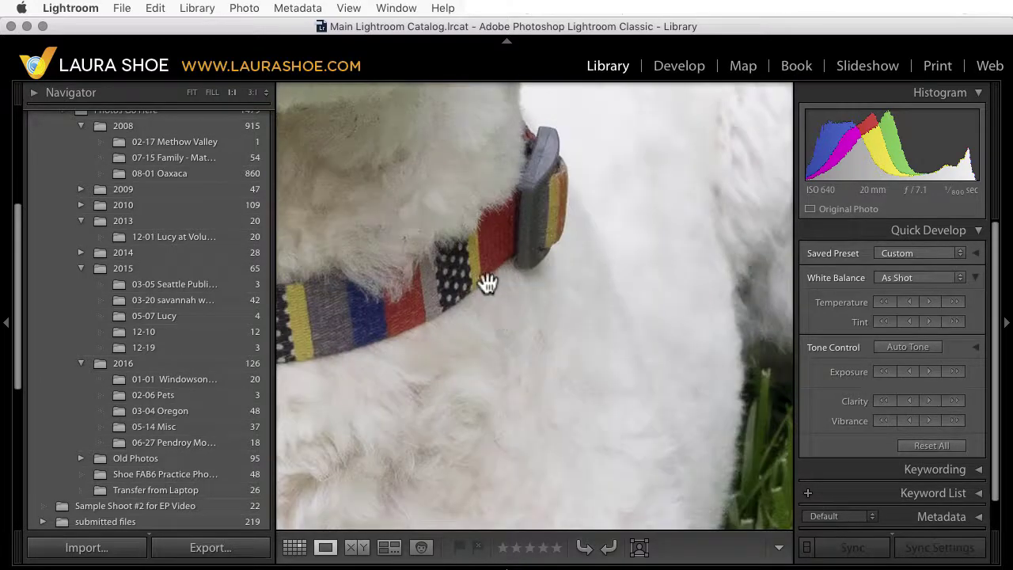
left_click(483, 287)
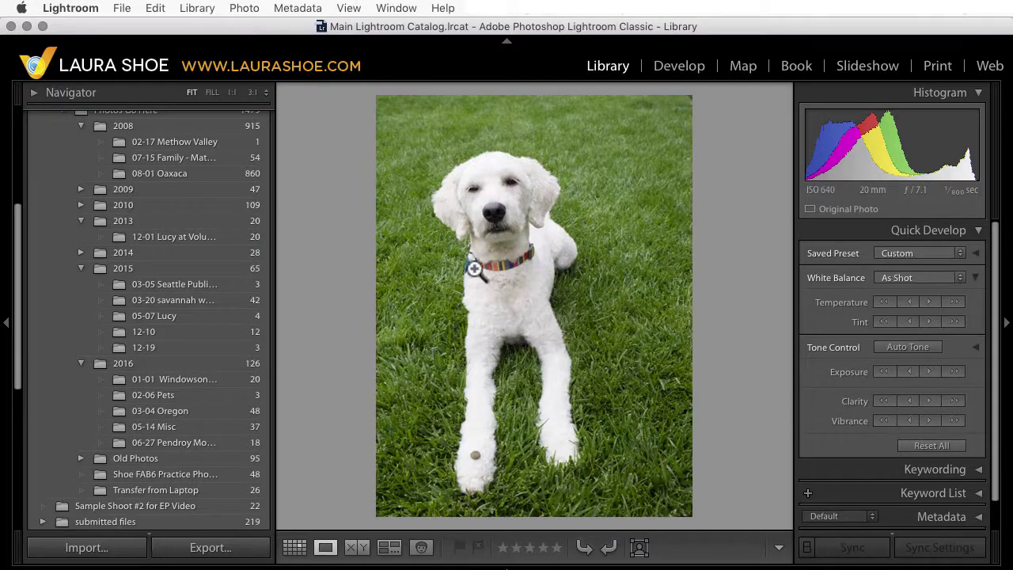
left_click(550, 272)
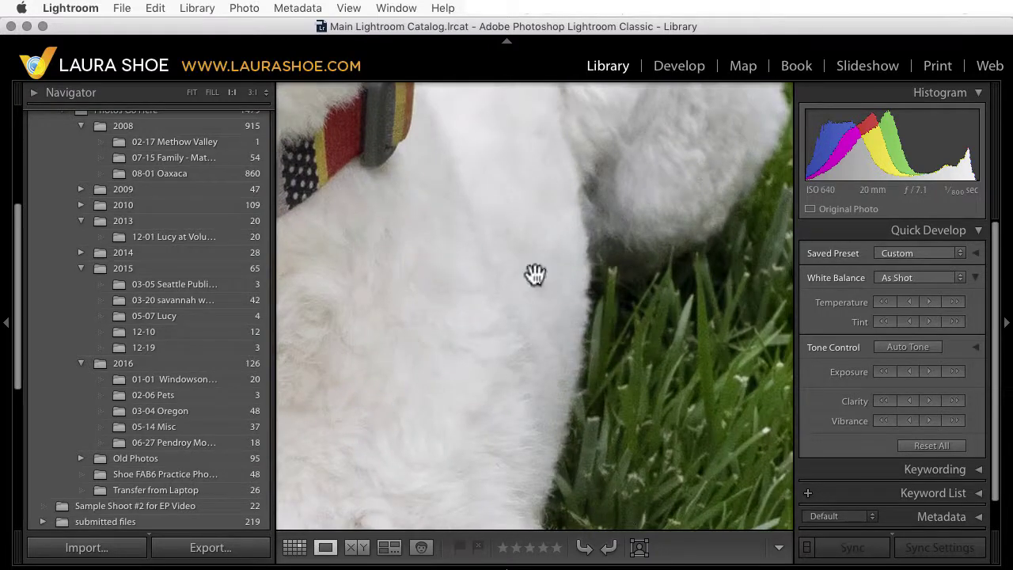
left_click(472, 256)
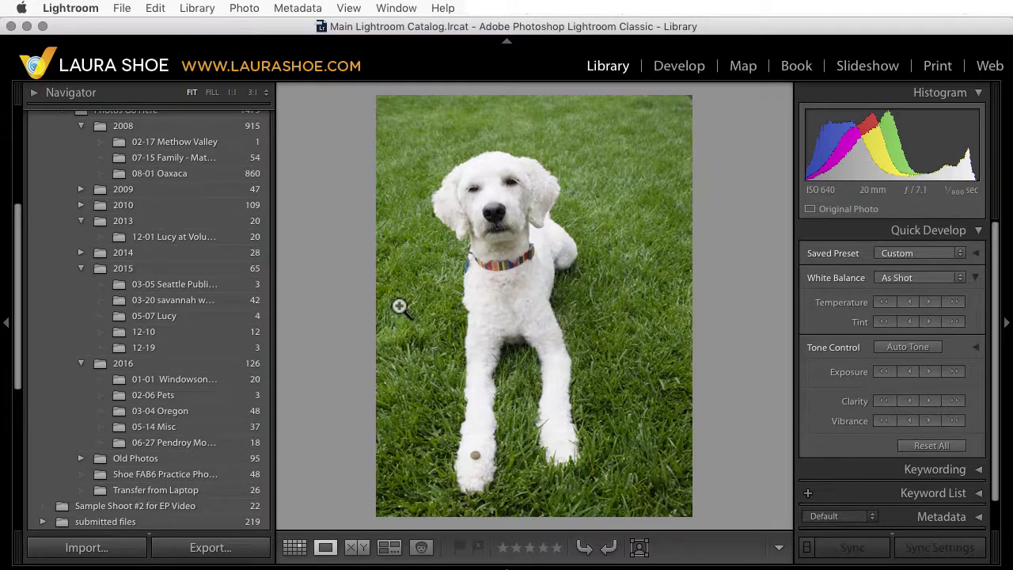
left_click(106, 548)
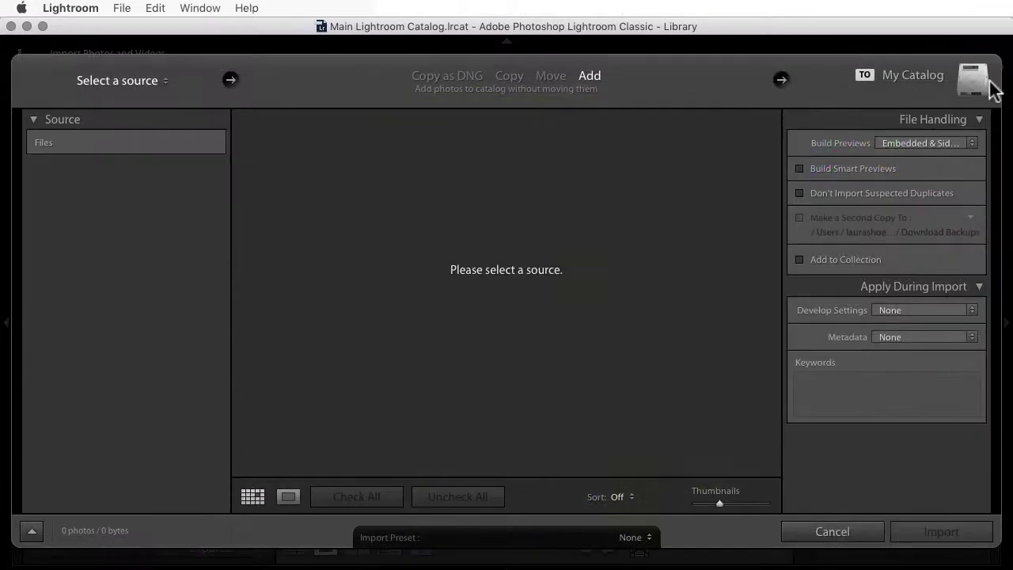
left_click(935, 140)
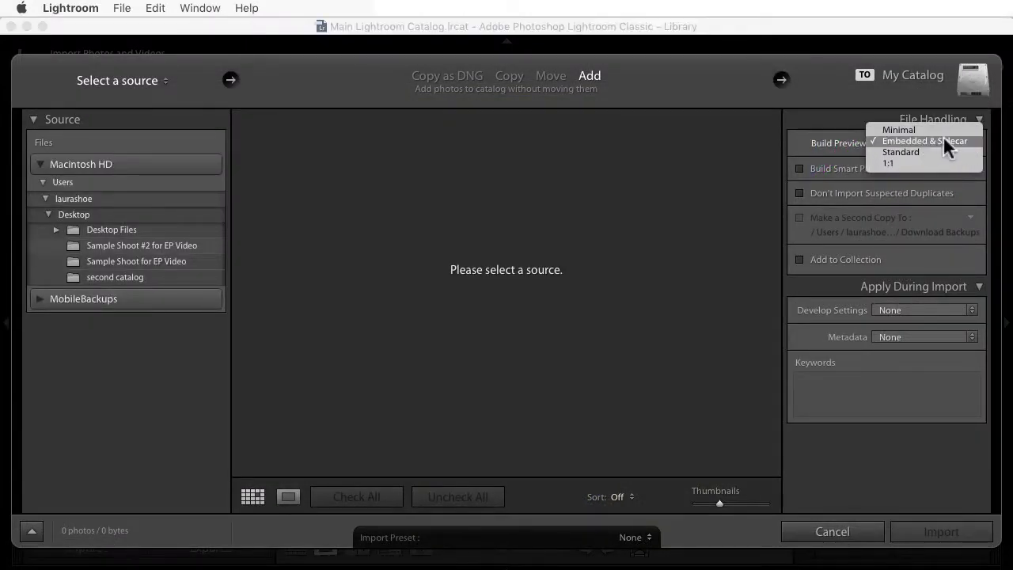
left_click(833, 532)
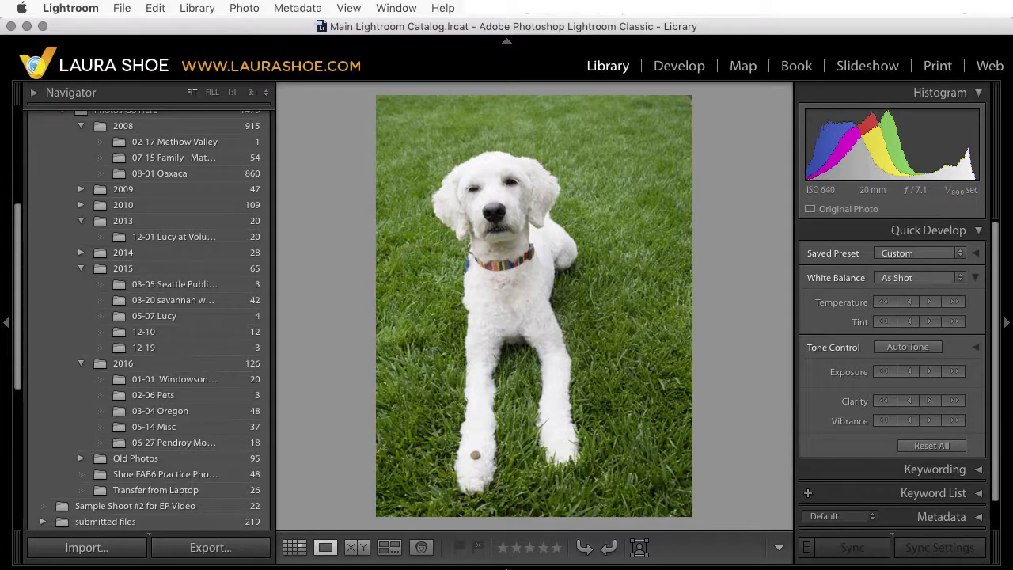
Step: Upload _1090096.orf to Jeffrey's Image Metadata Viewer and view its image data
key("super+Tab")
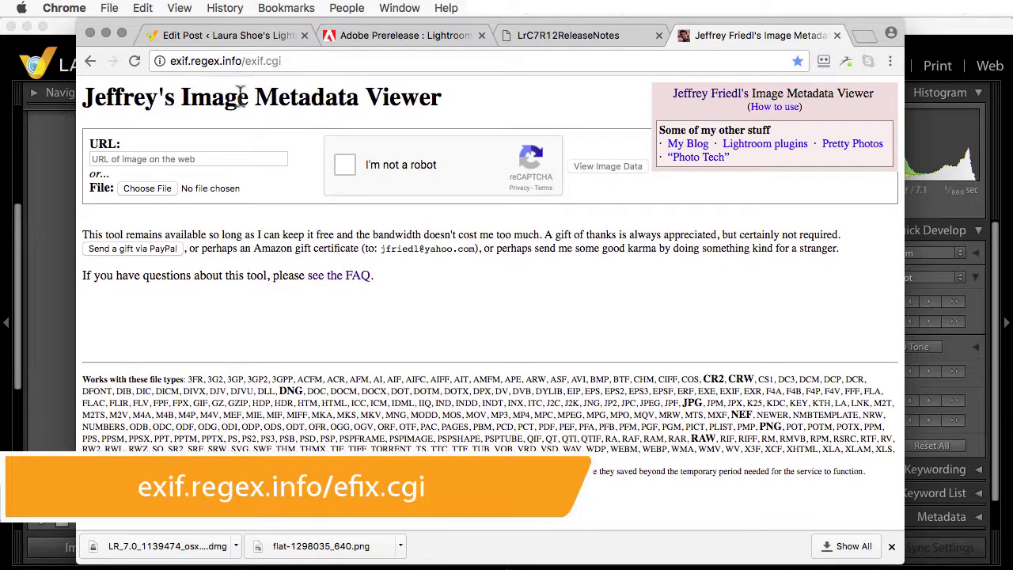
left_click(154, 186)
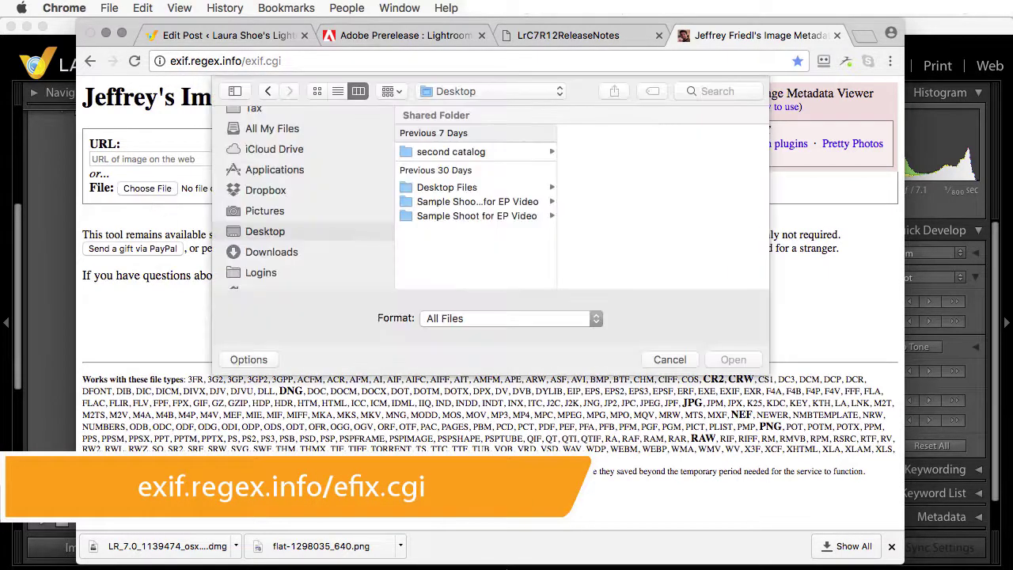
left_click(477, 201)
left_click(612, 150)
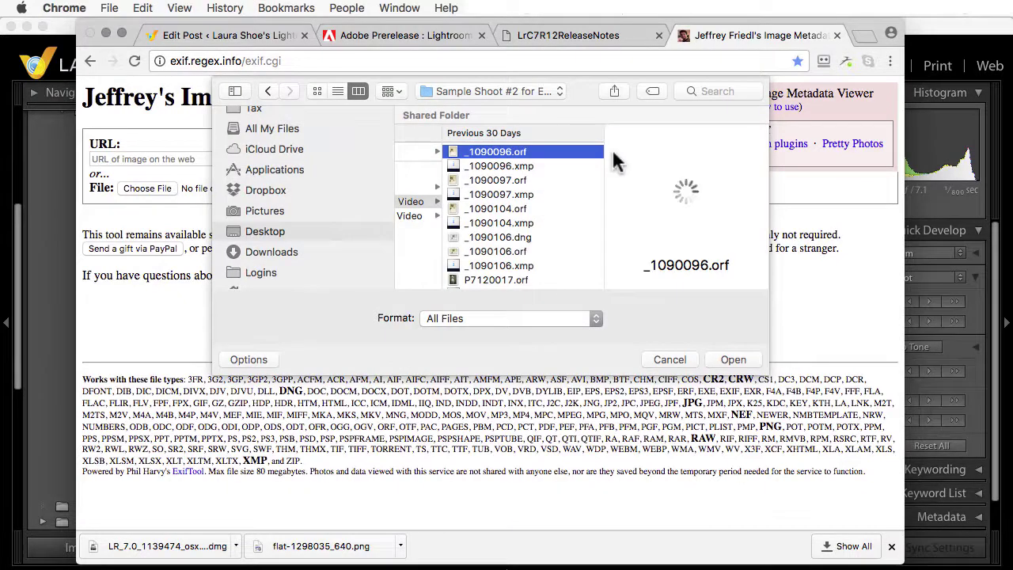
left_click(734, 358)
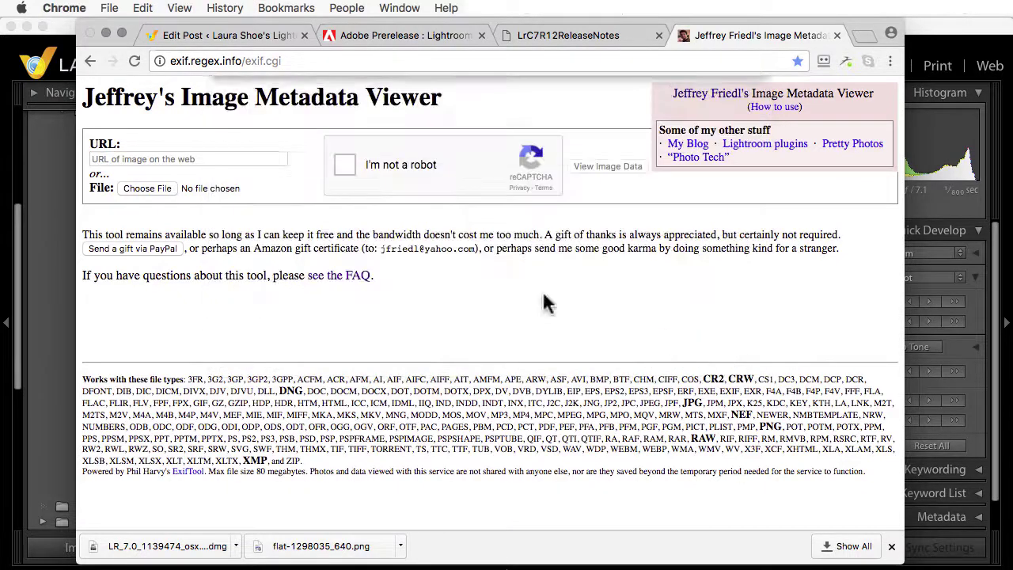
left_click(346, 165)
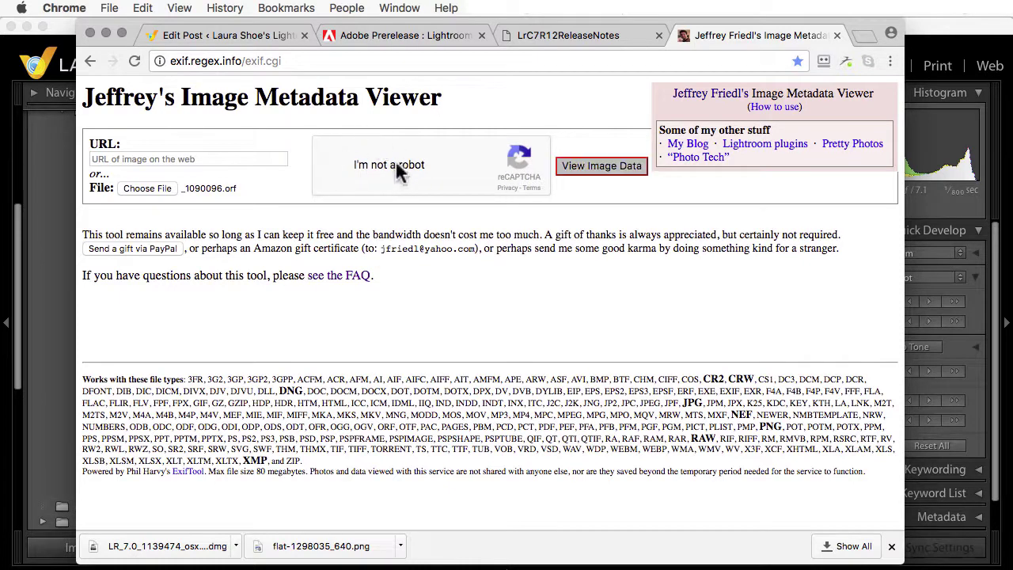
left_click(607, 166)
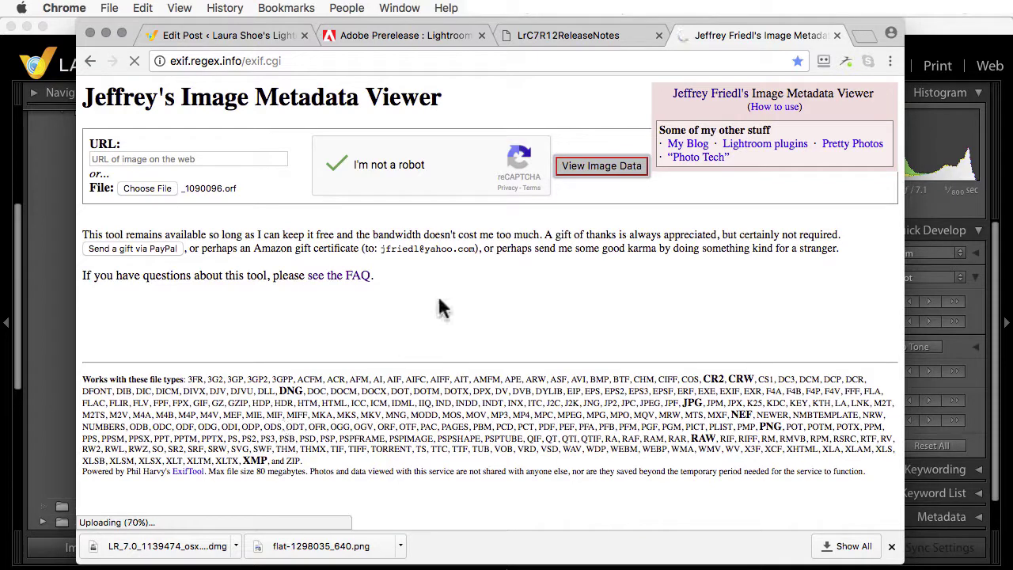
Step: Highlight the 3200 × 2400 extracted preview size, then return to Lightroom
scroll(441, 306, "down", 10)
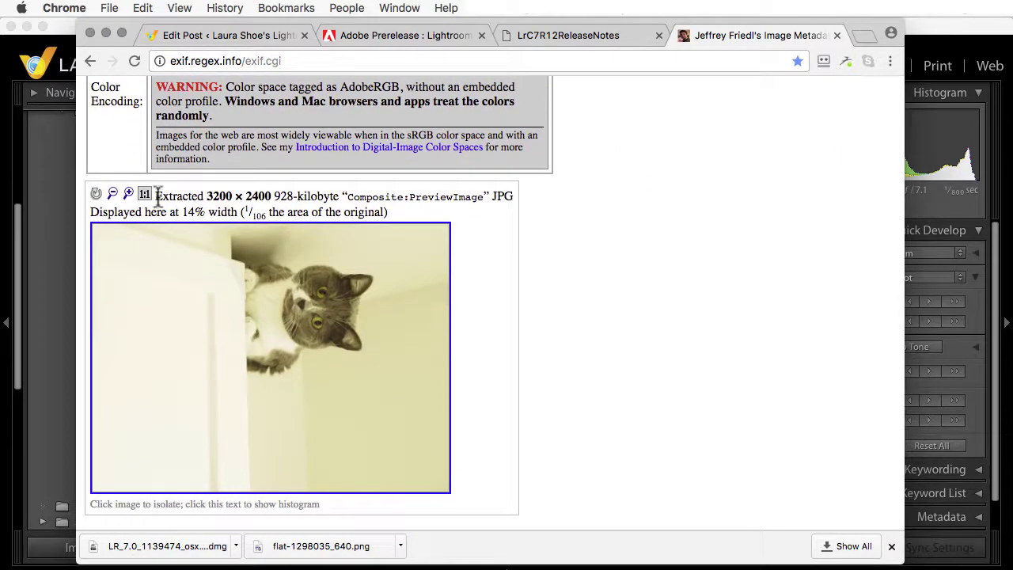
left_click_drag(157, 199, 275, 198)
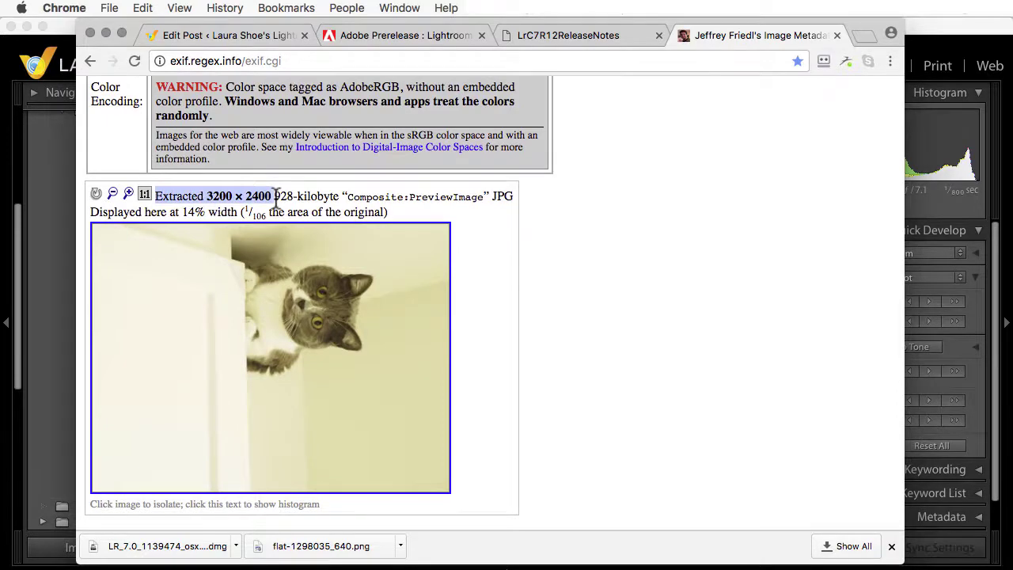
scroll(275, 198, "up", 5)
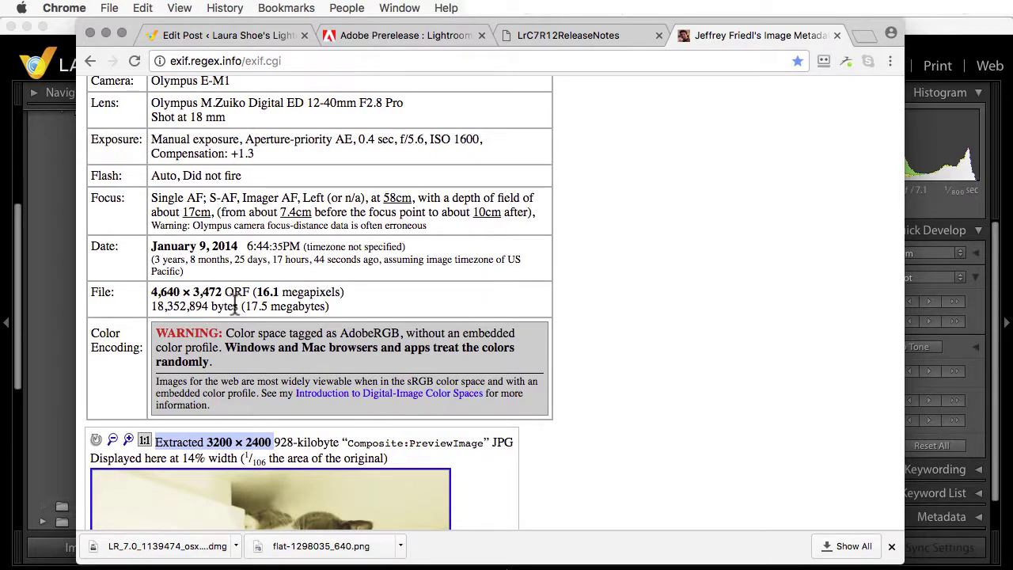
left_click(23, 353)
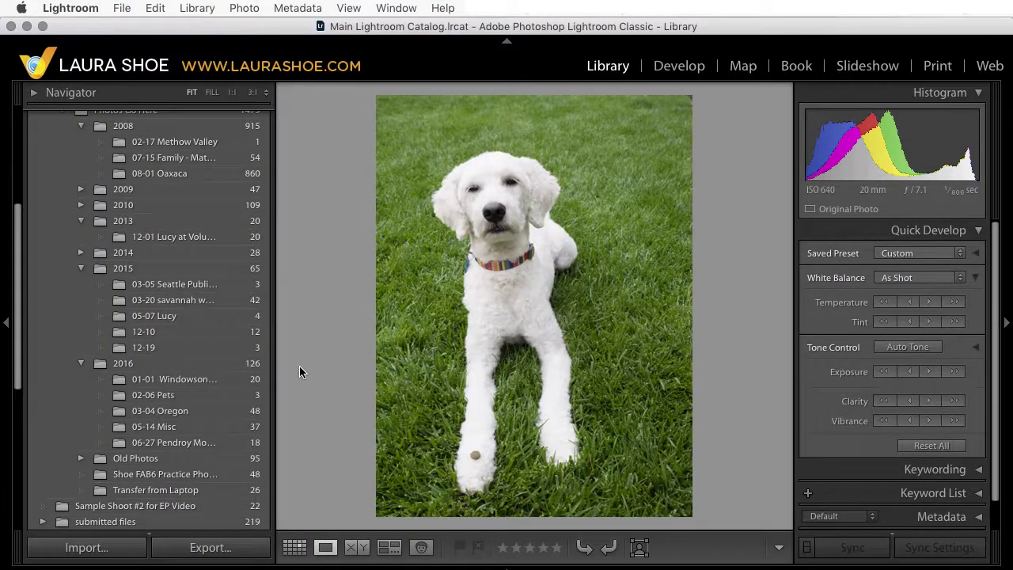
left_click(127, 548)
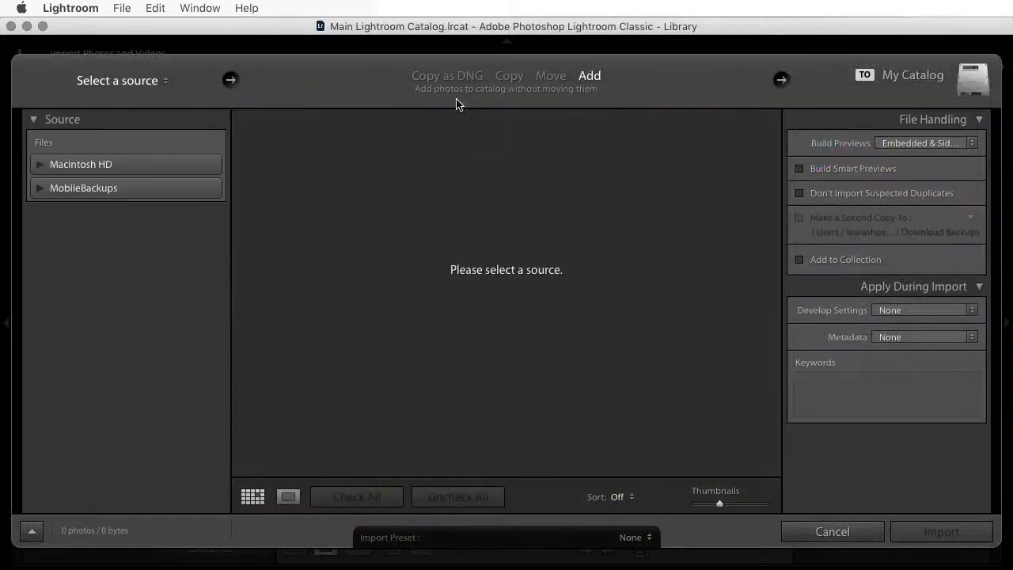
left_click(455, 77)
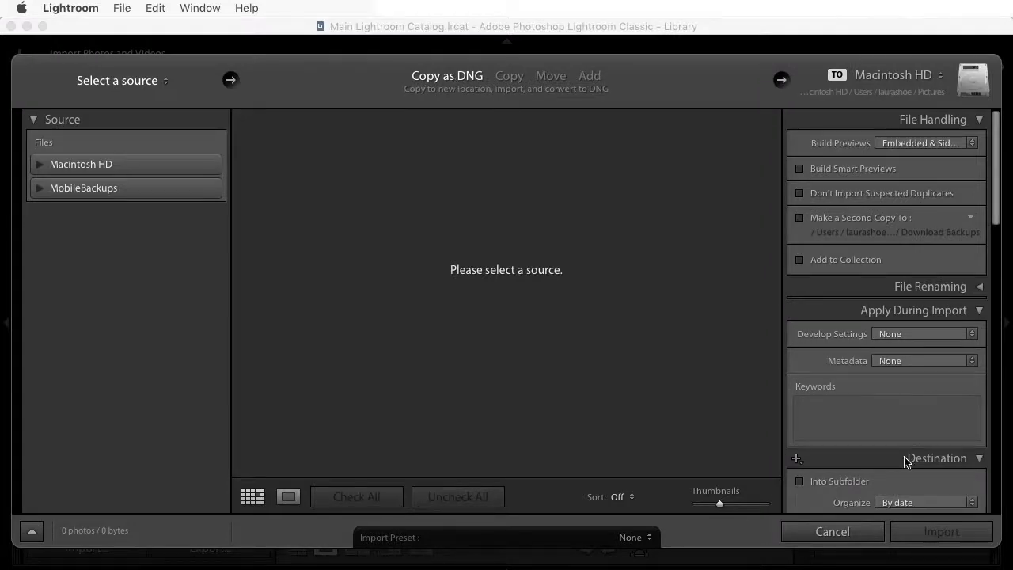
left_click(869, 534)
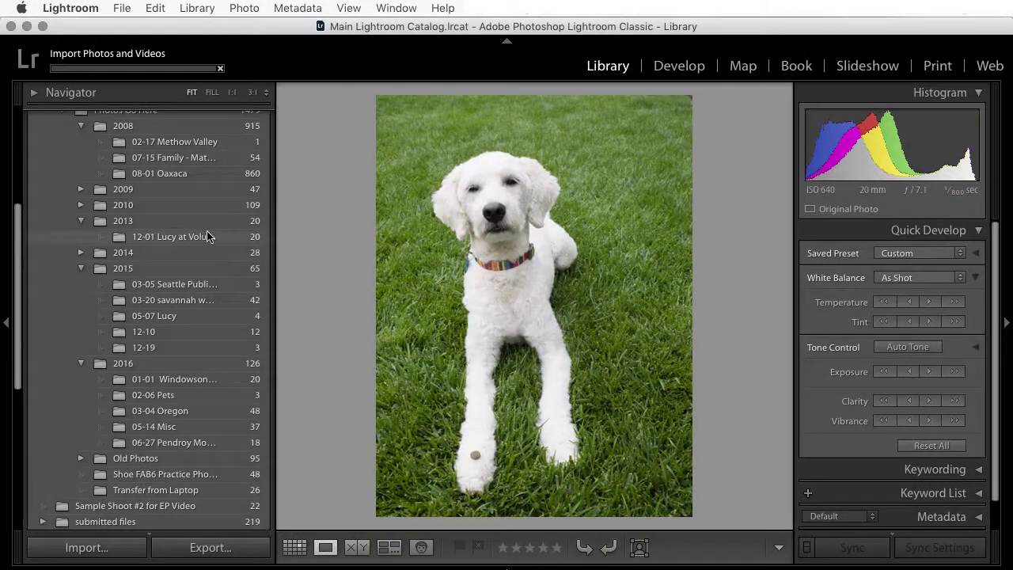
Step: Set the DNG JPEG Preview to Full Size in File Handling preferences
left_click(71, 8)
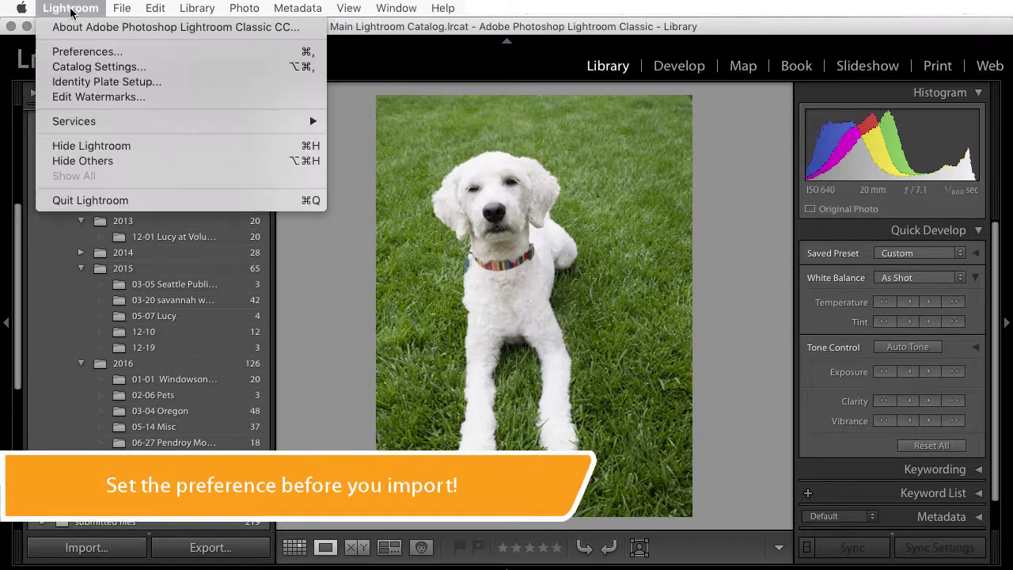
left_click(83, 48)
left_click(475, 73)
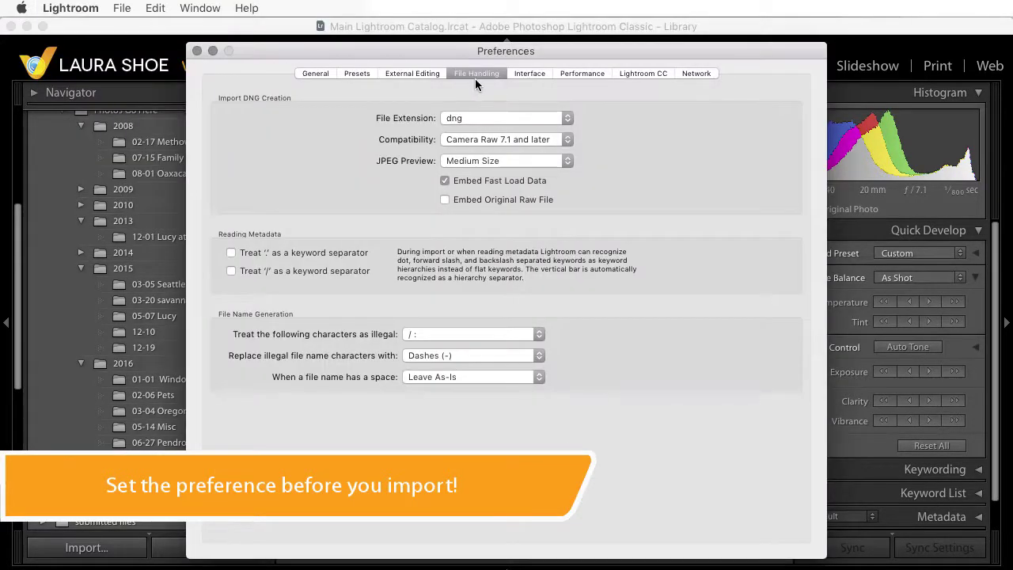
left_click(567, 162)
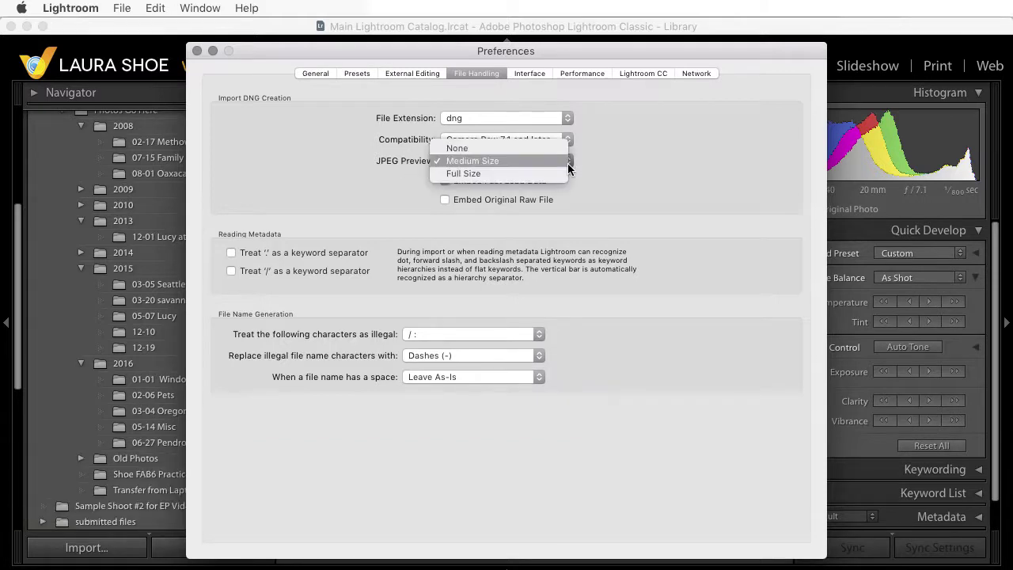
left_click(547, 174)
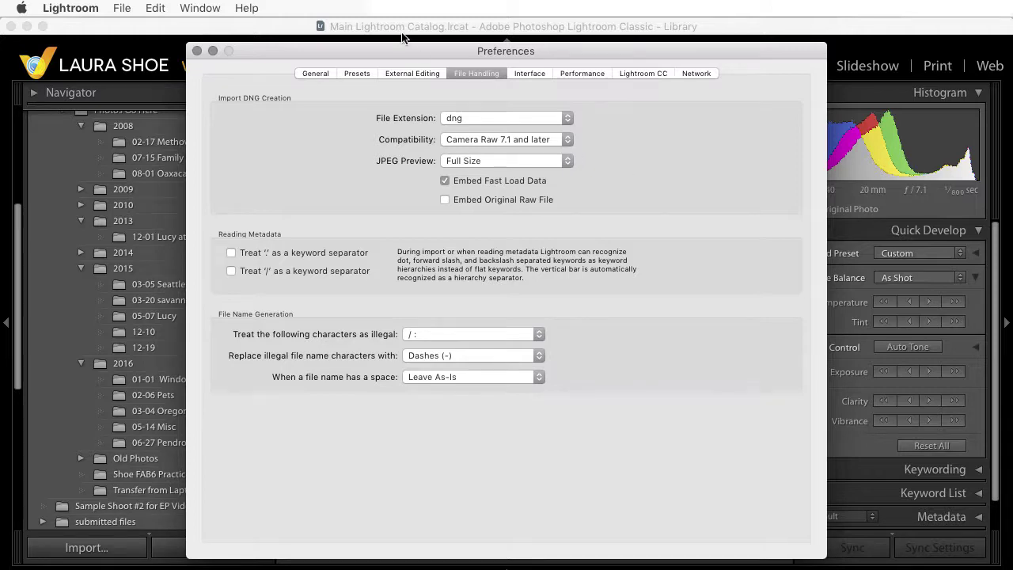
left_click(197, 50)
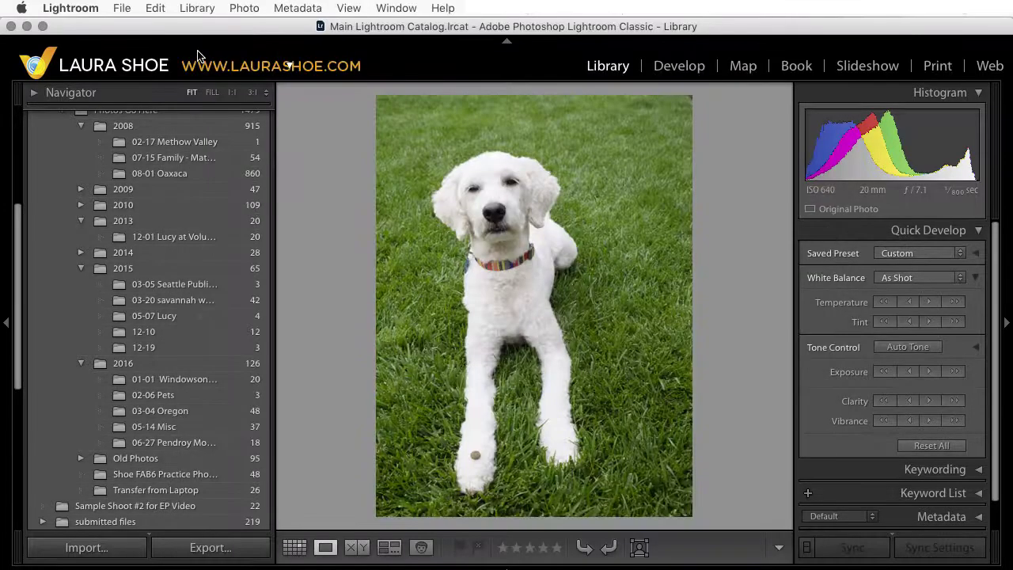